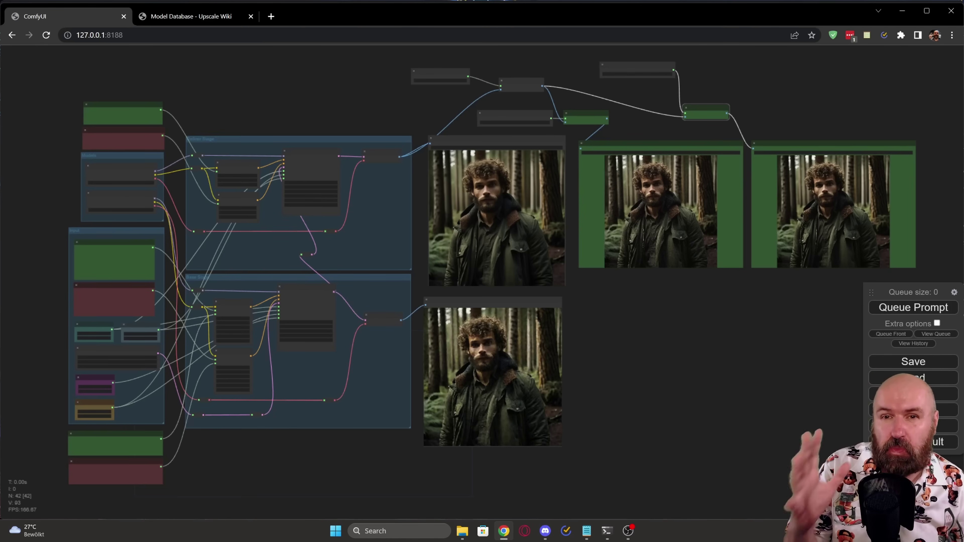
Step: Pan through the checkpoint loaders, prompts, step count, image size and CFG nodes
scroll(45, 134, "up", 15)
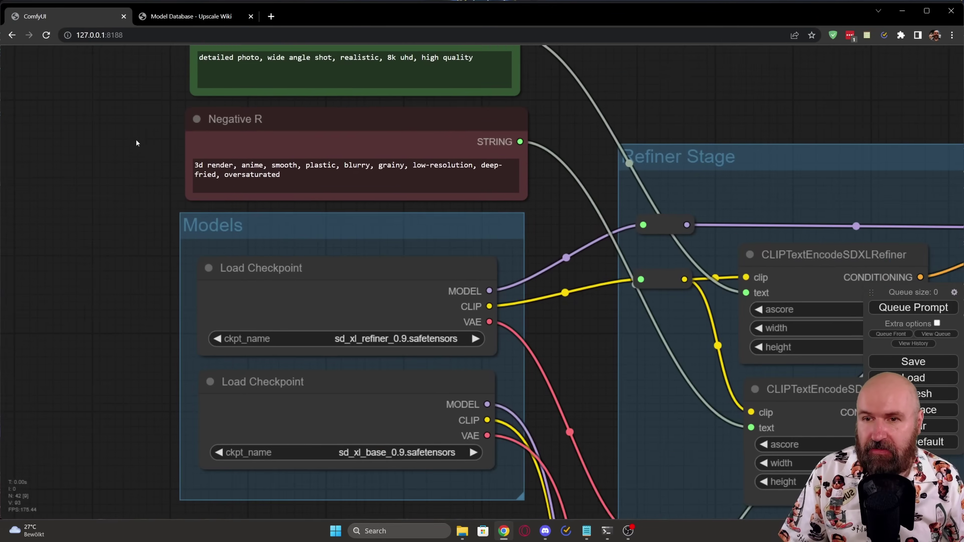
left_click_drag(137, 143, 133, 207)
scroll(133, 203, "up", 3)
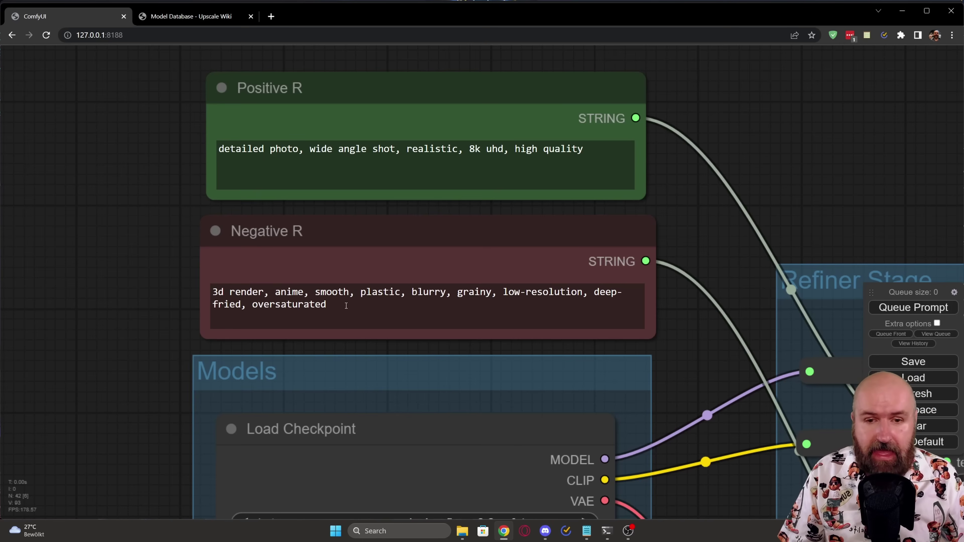
left_click_drag(117, 461, 135, 176)
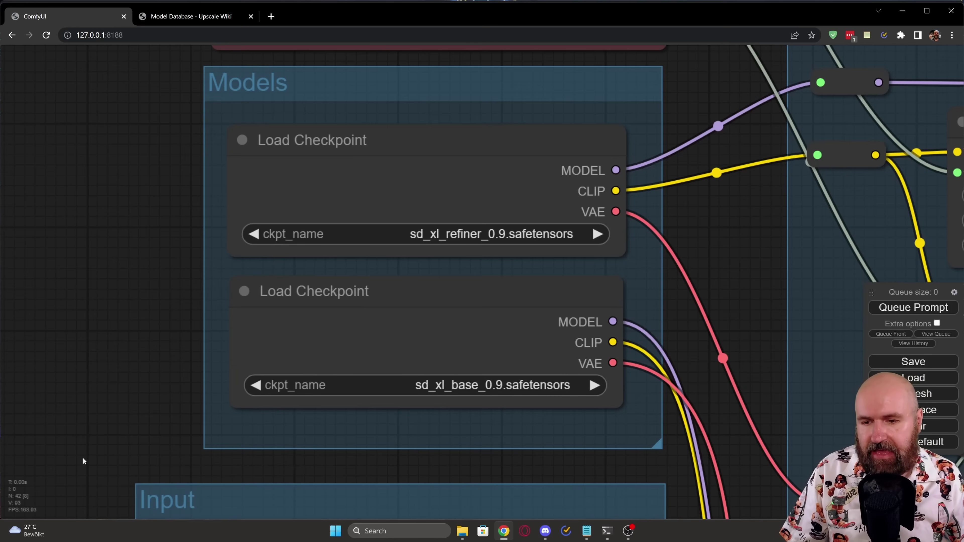
left_click_drag(83, 466, 116, 34)
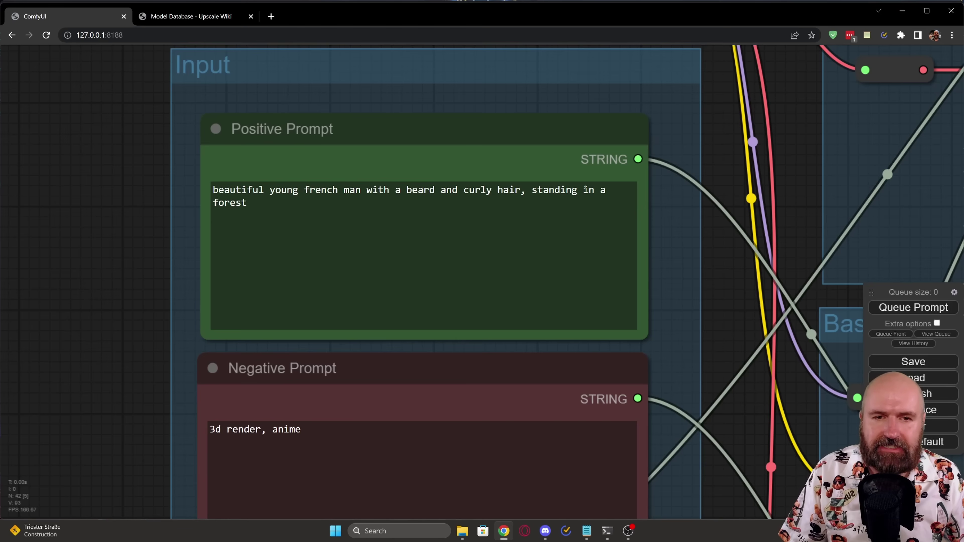
left_click_drag(135, 359, 142, 176)
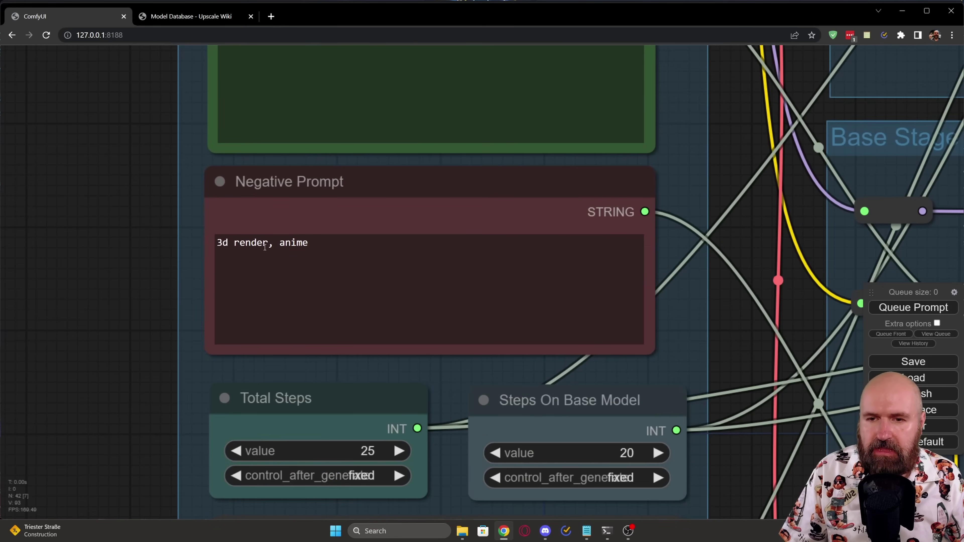
left_click_drag(140, 316, 141, 171)
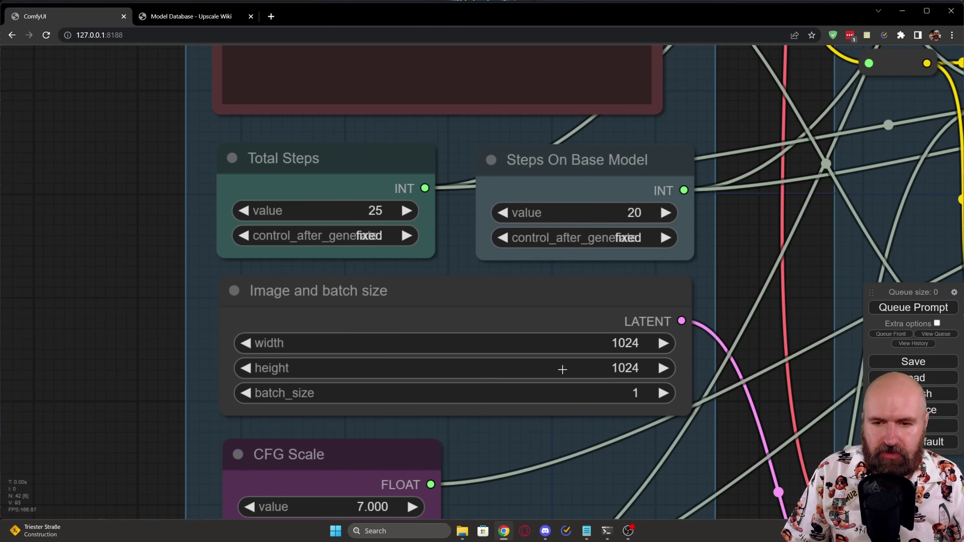
Step: Set the Seed node to stay fixed between runs
left_click_drag(149, 430, 151, 129)
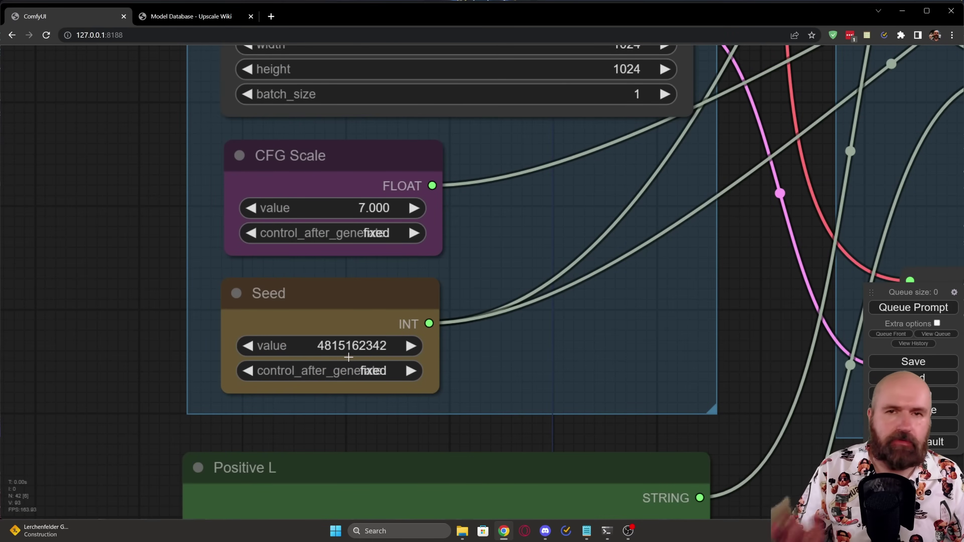
left_click(376, 371)
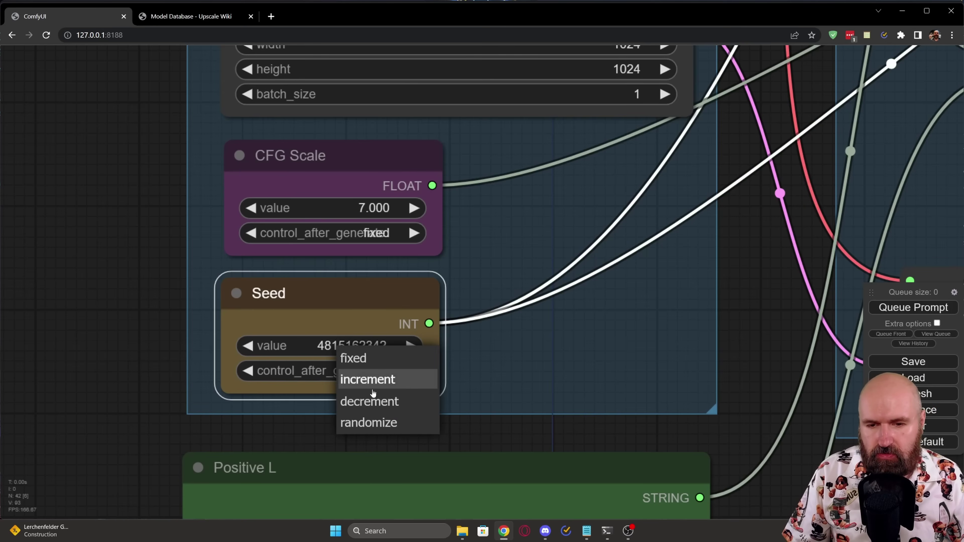
left_click(353, 359)
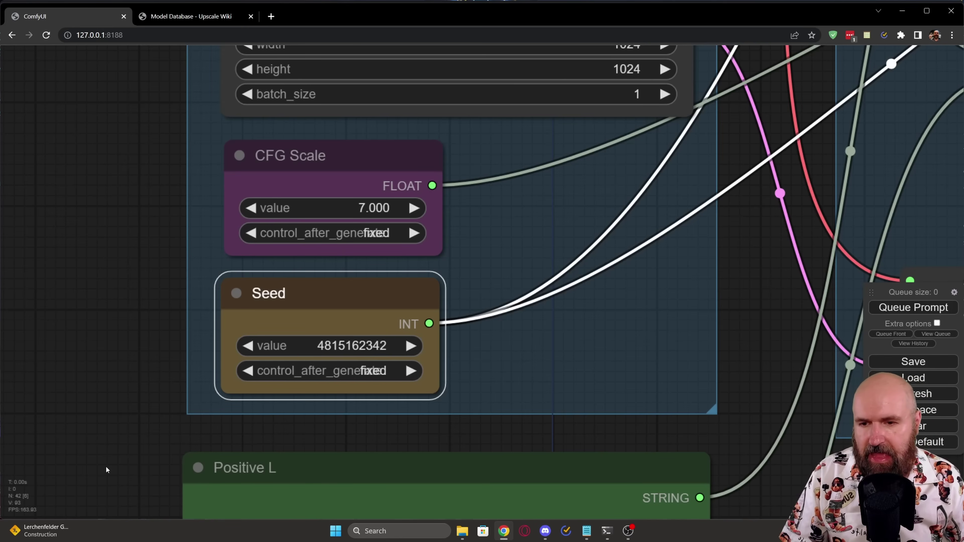
Step: Inspect the Positive L and Negative L prompts and both SDXL text encoders' connections
left_click_drag(108, 470, 125, 160)
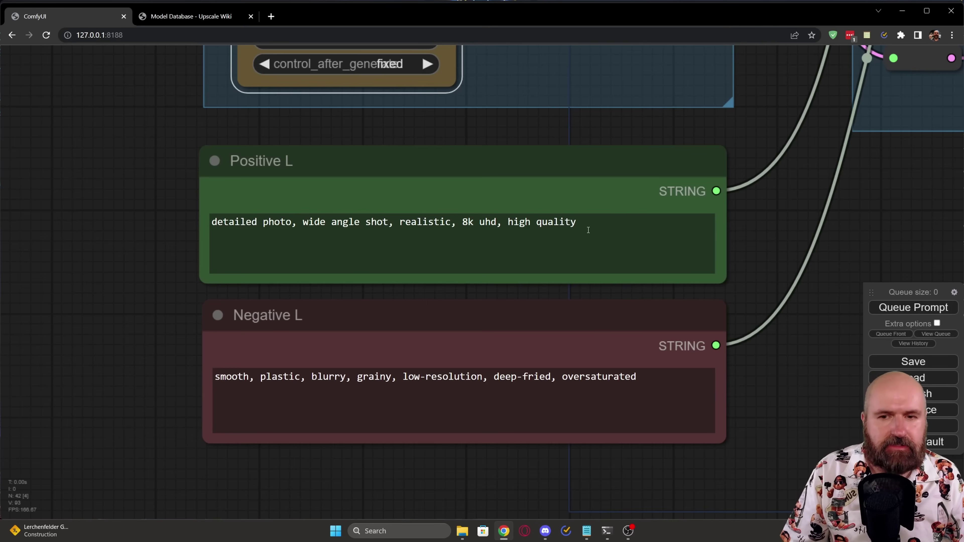
scroll(215, 255, "down", 5)
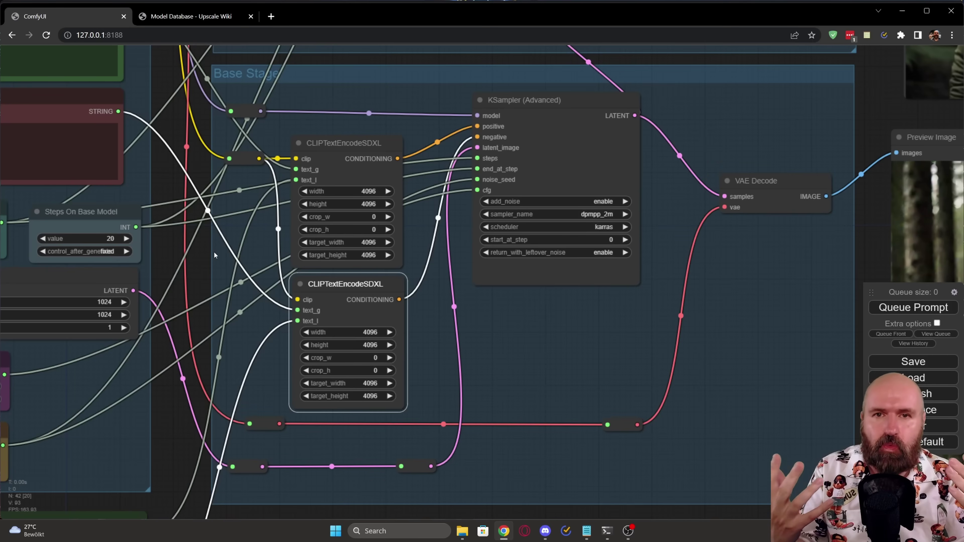
scroll(214, 251, "up", 6)
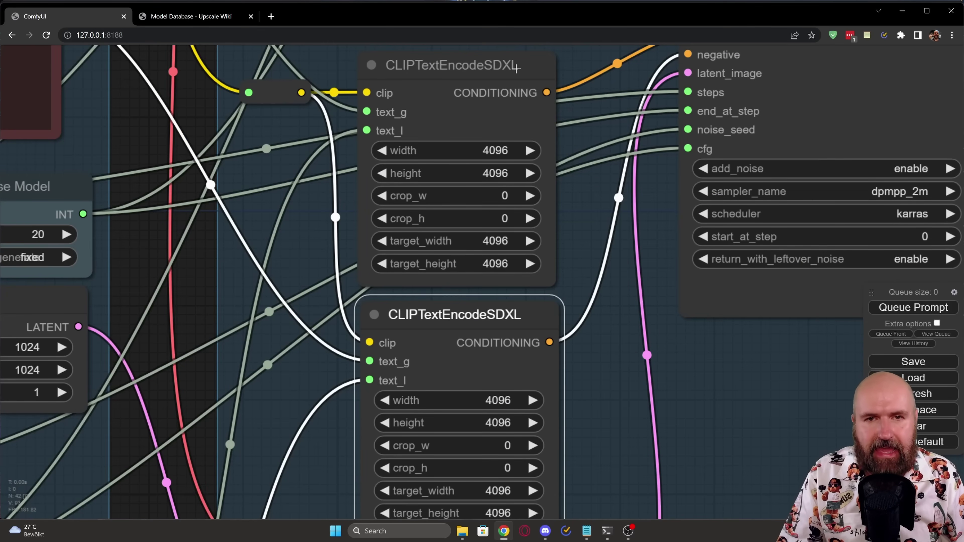
left_click_drag(448, 66, 451, 66)
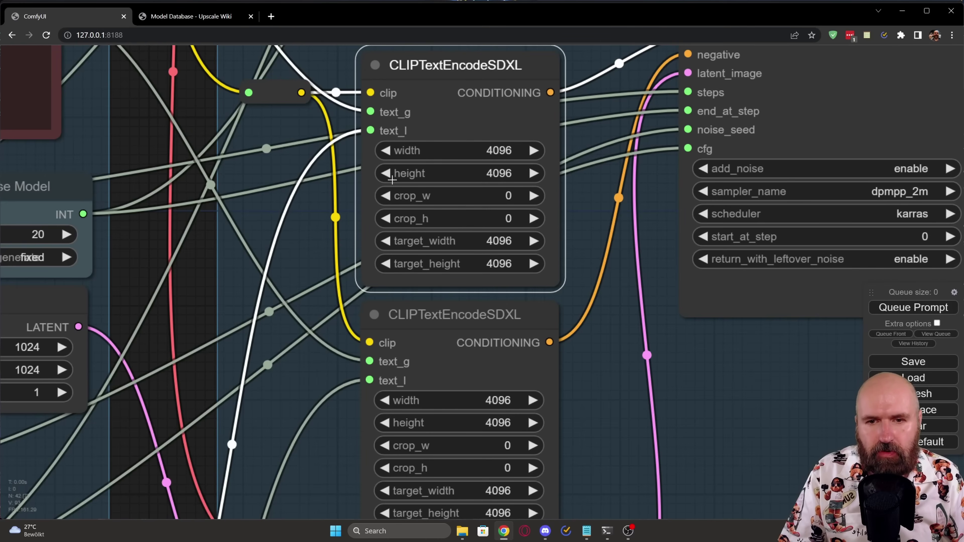
left_click_drag(424, 314, 427, 314)
Step: Zoom out to the Base Stage's text encoders, KSampler, Seed and L prompt nodes
left_click_drag(198, 104, 194, 149)
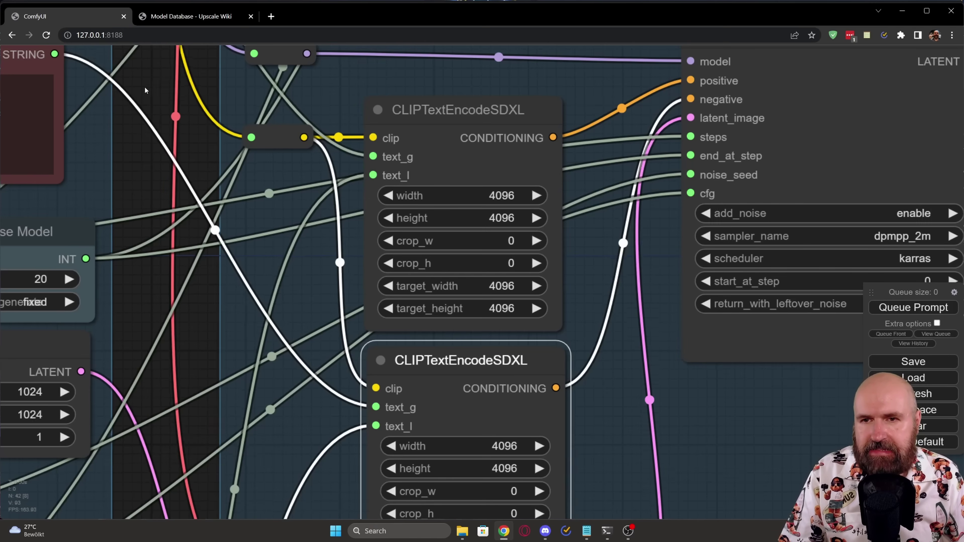
scroll(207, 79, "down", 3)
left_click_drag(207, 79, 467, 249)
scroll(286, 177, "down", 2)
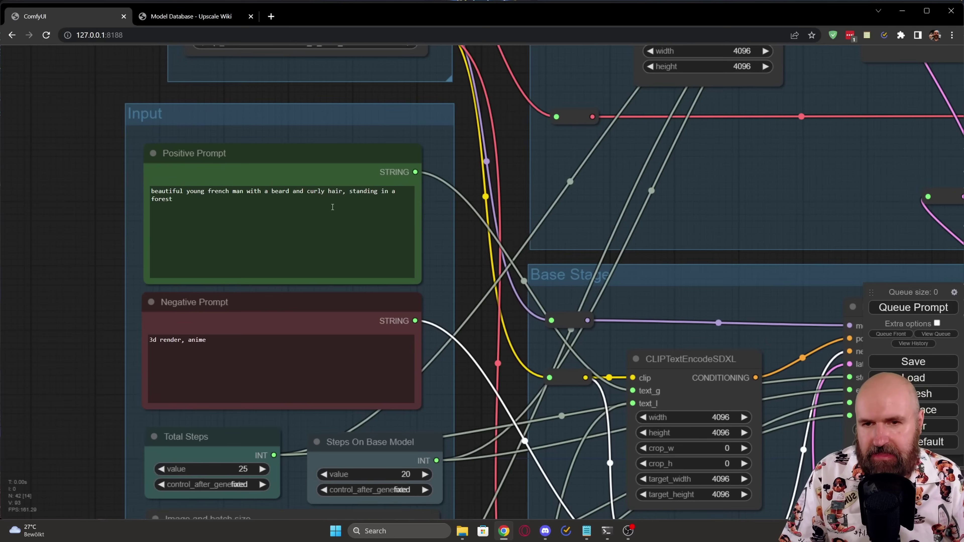
left_click_drag(477, 384, 488, 207)
left_click_drag(391, 450, 465, 77)
scroll(153, 183, "up", 5)
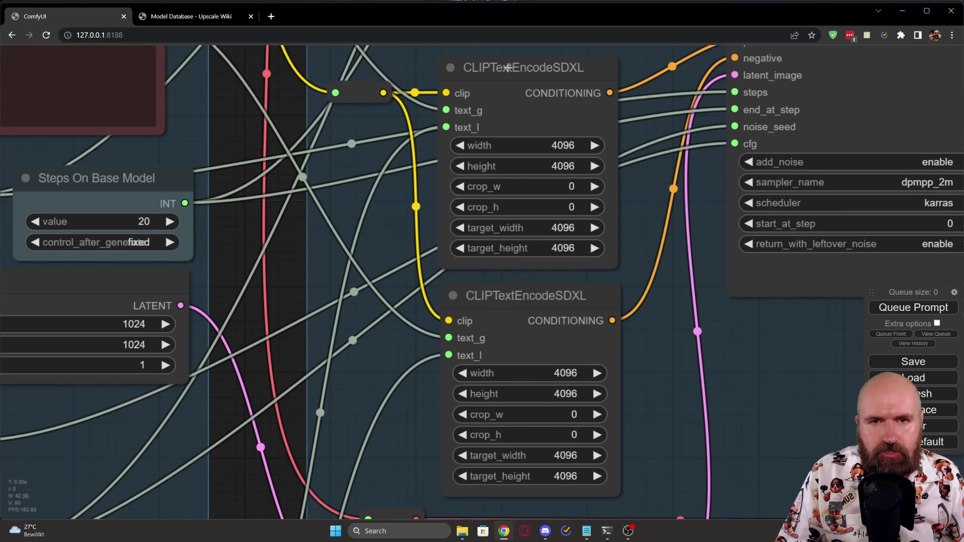
Step: Trace the connections of the upper and lower SDXL text encoders in the Base Stage
left_click(513, 74)
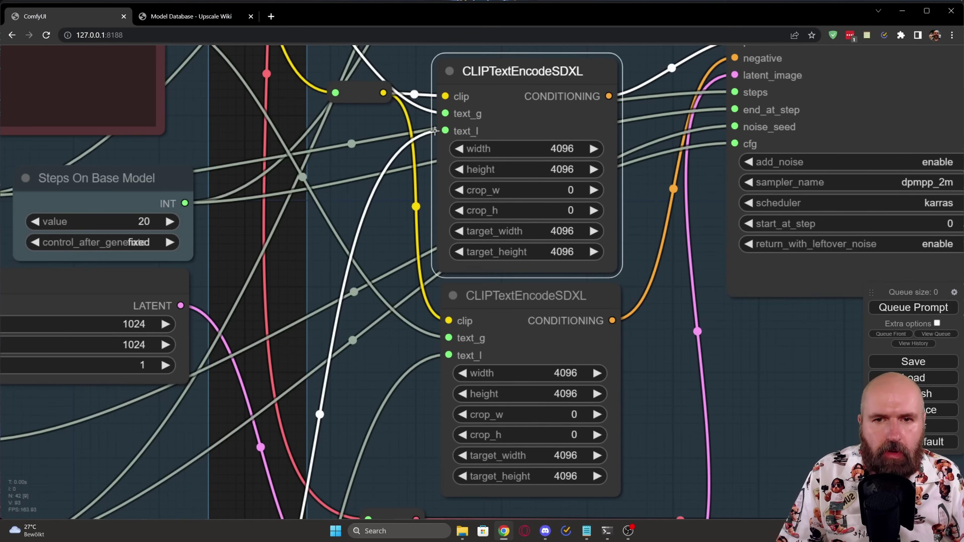
left_click_drag(492, 310, 498, 307)
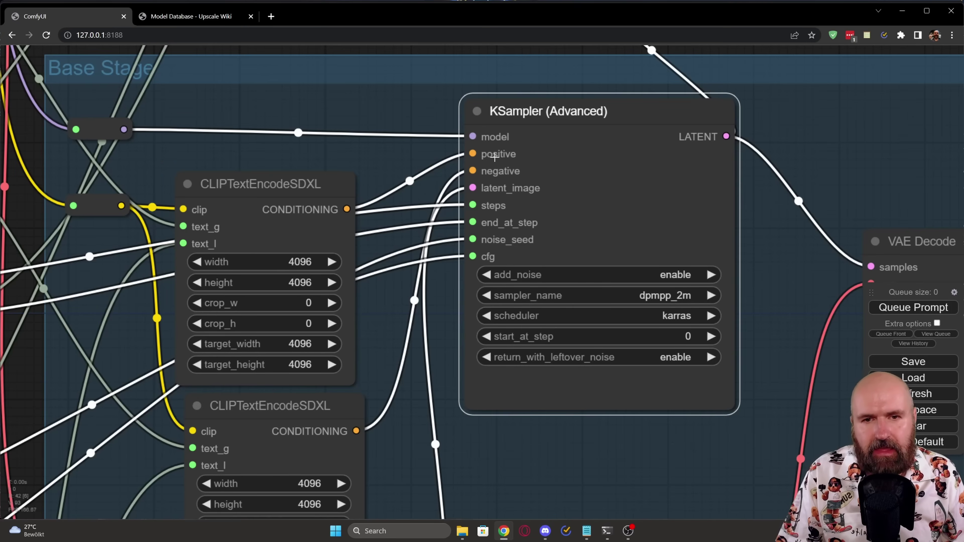
left_click_drag(266, 195, 283, 190)
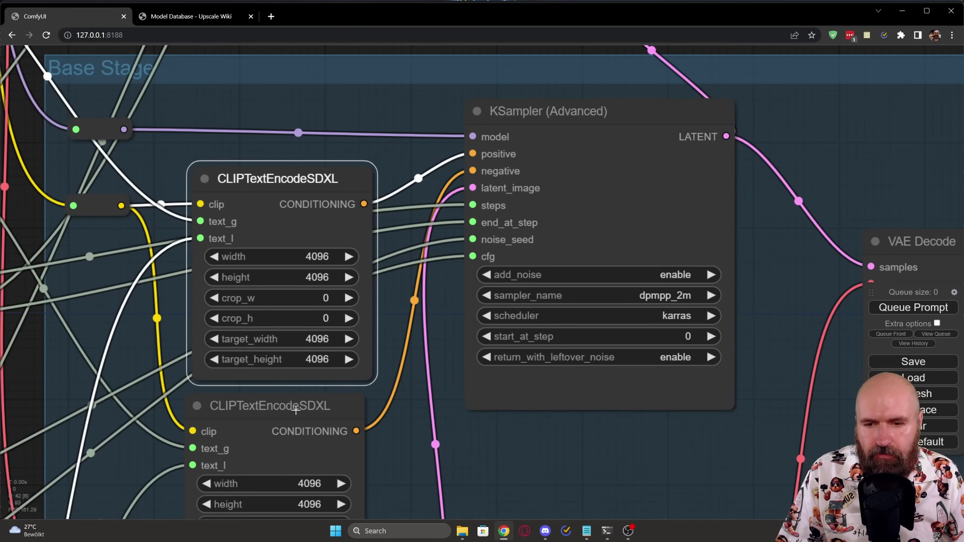
left_click_drag(296, 410, 304, 412)
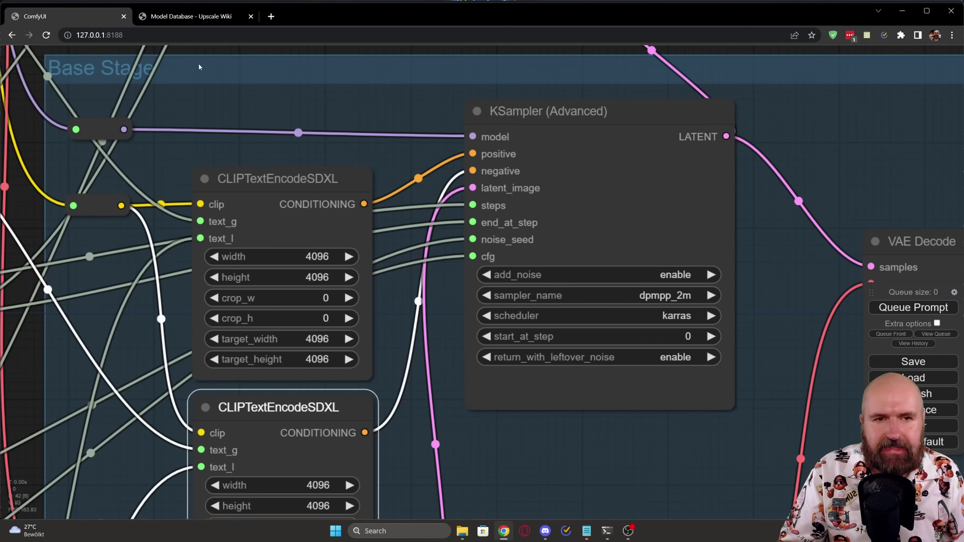
Step: Review the VAE Decode forest-portrait preview and the refiner checkpoint loader's connections
left_click_drag(691, 56, 375, 99)
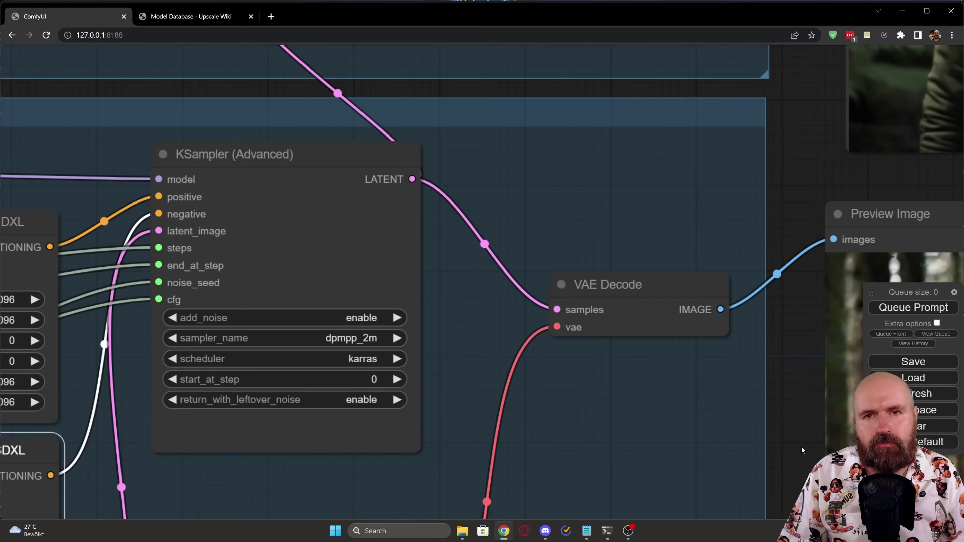
left_click_drag(797, 445, 307, 229)
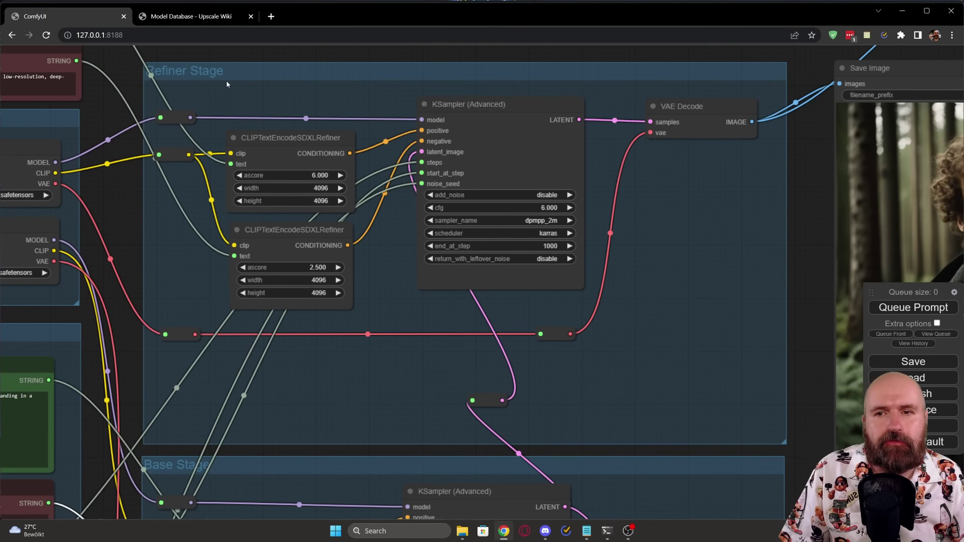
scroll(136, 220, "up", 5)
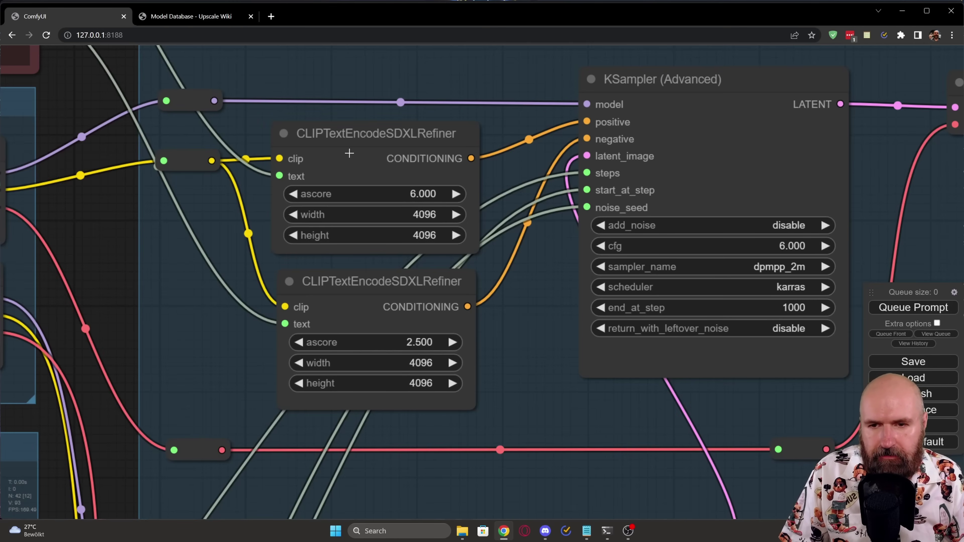
left_click_drag(321, 122, 657, 136)
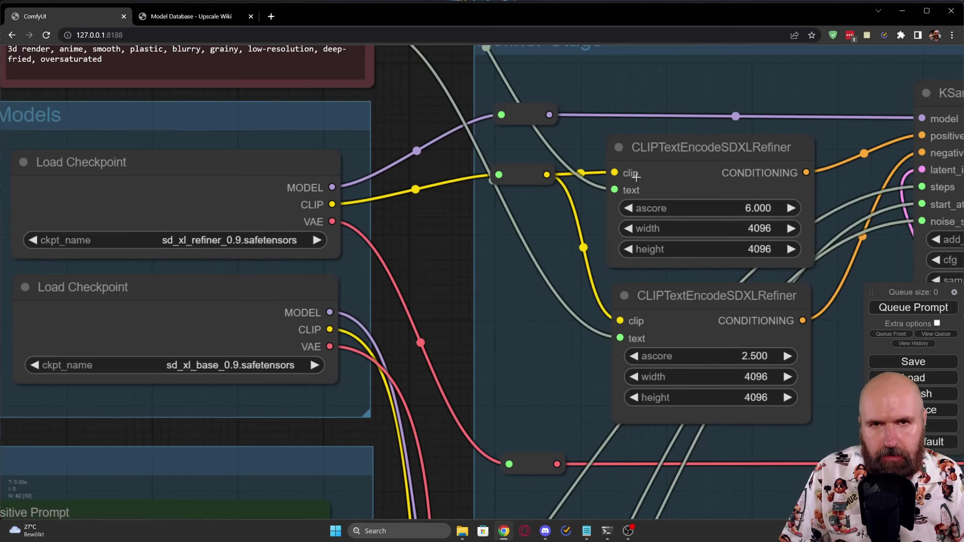
mouse_move(119, 161)
left_mouse_down()
mouse_move(112, 158)
mouse_move(127, 159)
left_mouse_up()
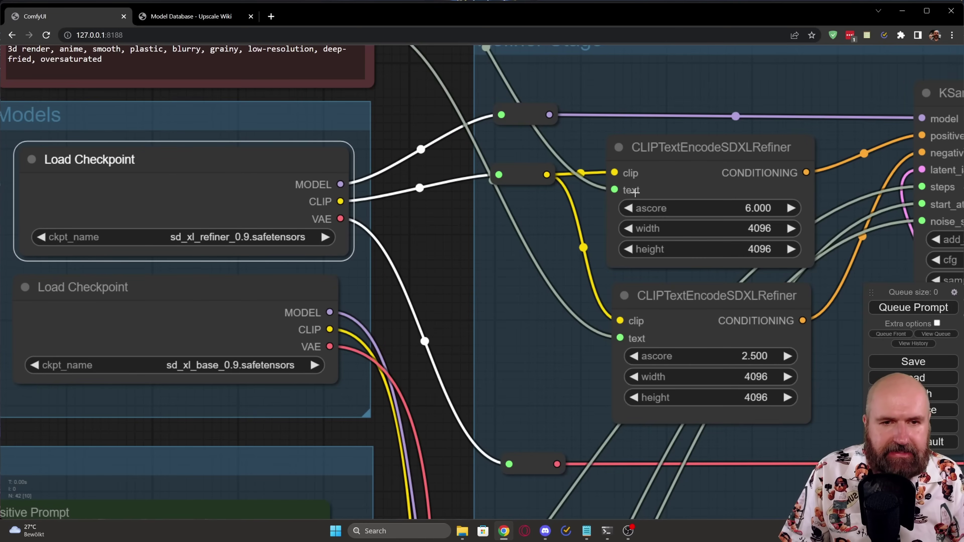
Step: Check the Positive R and Negative R refiner encoders and nudge them and the refiner KSampler
left_click_drag(406, 70, 476, 306)
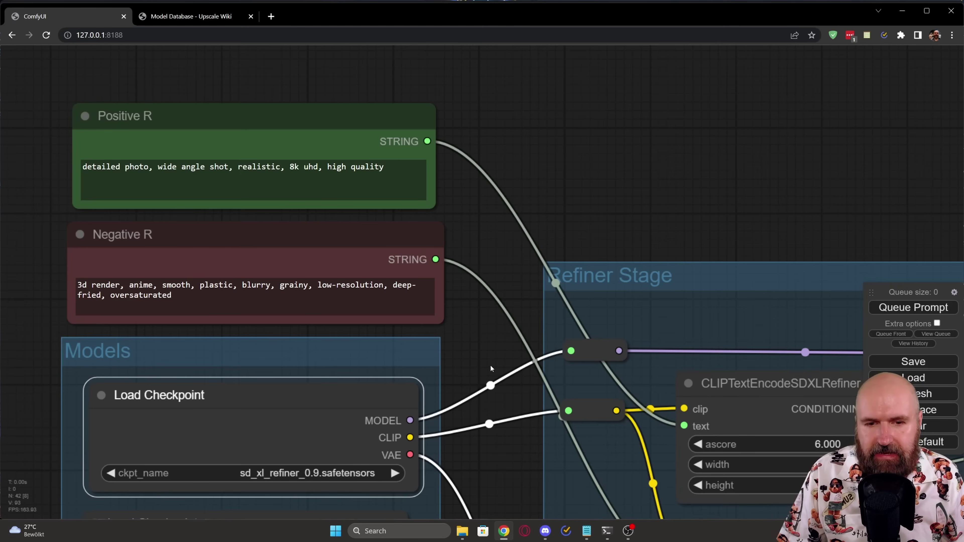
left_click_drag(490, 365, 232, 175)
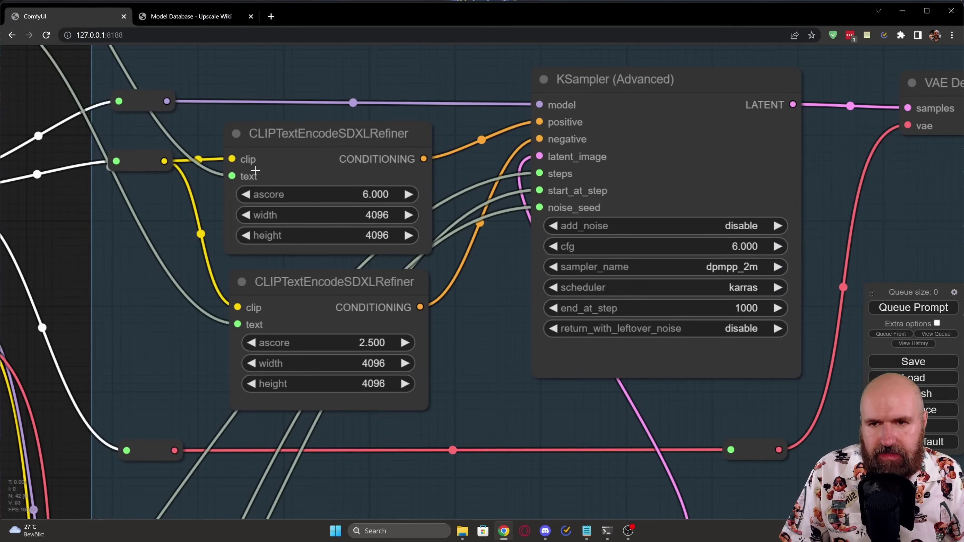
left_click_drag(269, 160, 272, 162)
left_click_drag(369, 278, 368, 280)
left_click(612, 82)
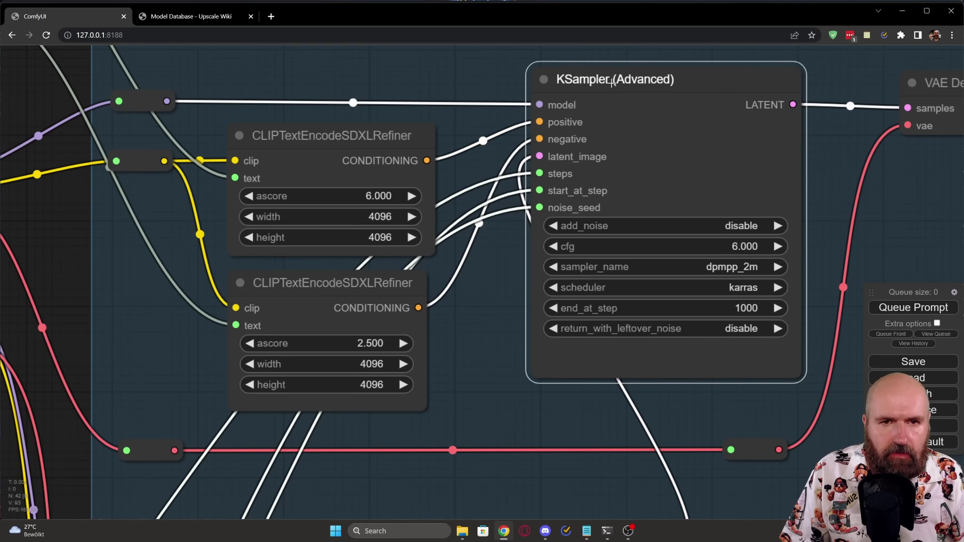
left_click_drag(612, 82, 612, 81)
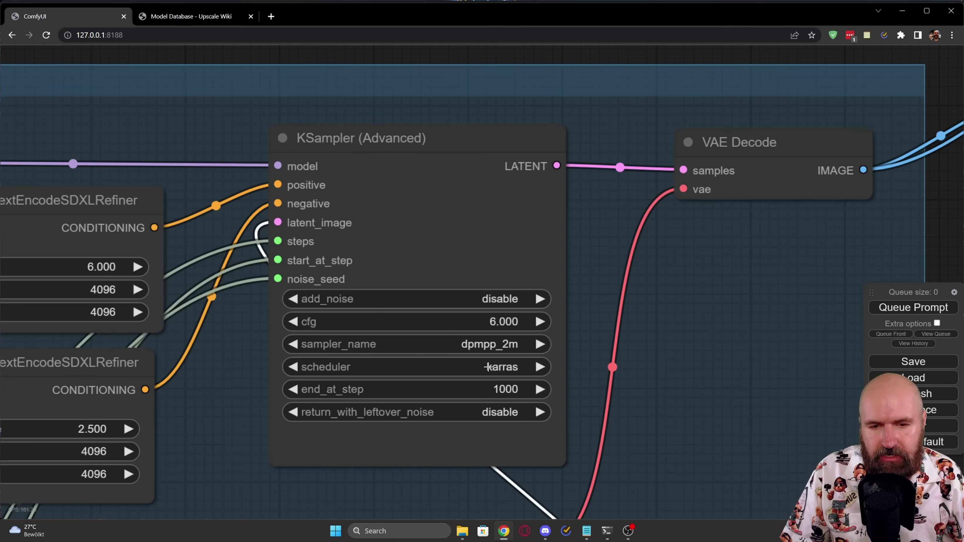
Step: Move the VAE Decode node slightly up and follow the VAE wire reroutes to the refiner checkpoint
left_click_drag(923, 48, 485, 69)
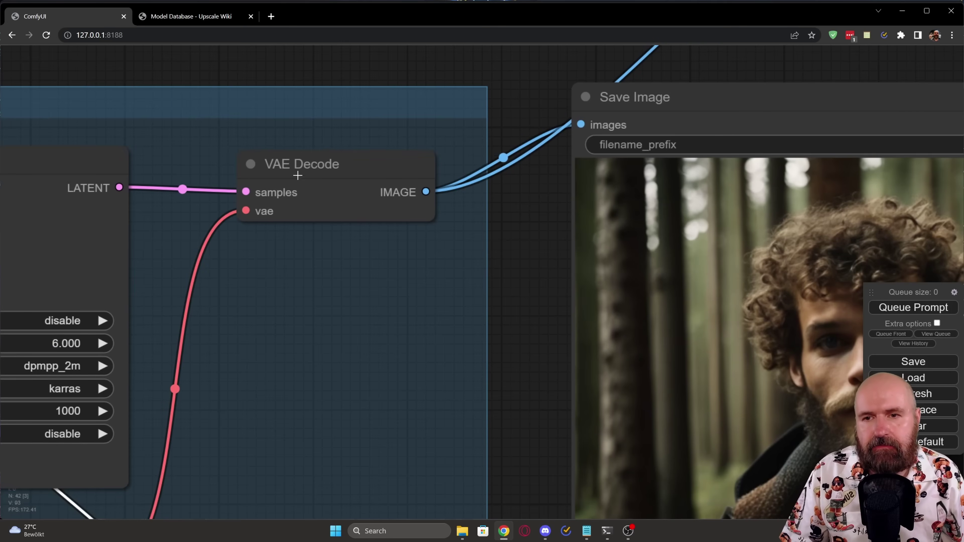
scroll(323, 168, "down", 3)
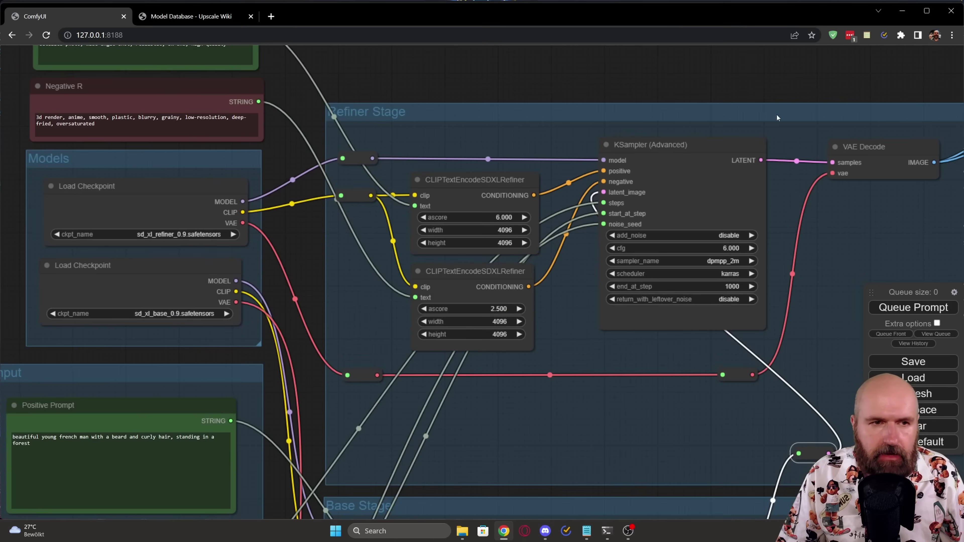
left_click(877, 154)
left_click_drag(880, 156, 878, 146)
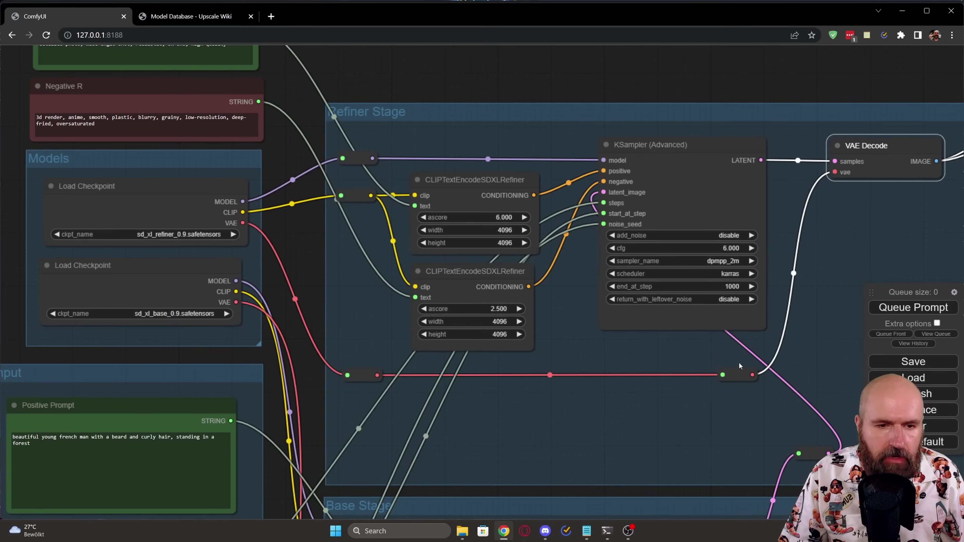
left_click(731, 373)
left_click(357, 369)
left_click(126, 182)
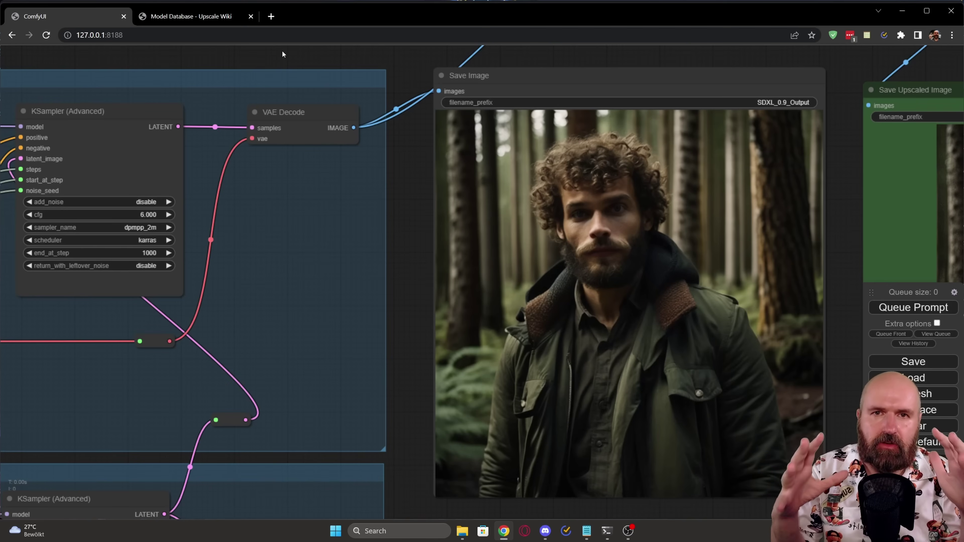
Step: Shift the first Load Upscale Model node (x1_ITF_SkinDiffDetail_Lite_v1.pth) to the right
scroll(223, 166, "up", 4)
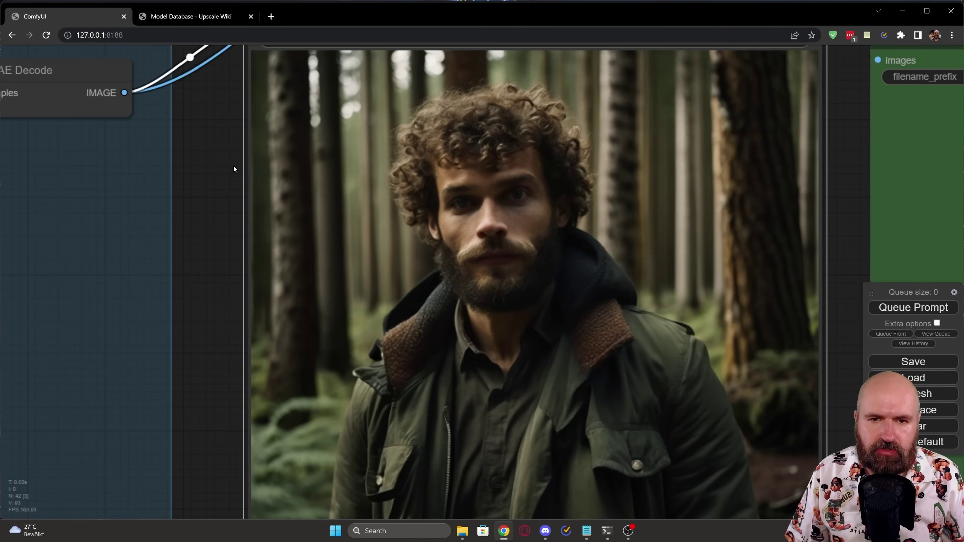
scroll(569, 203, "up", 8)
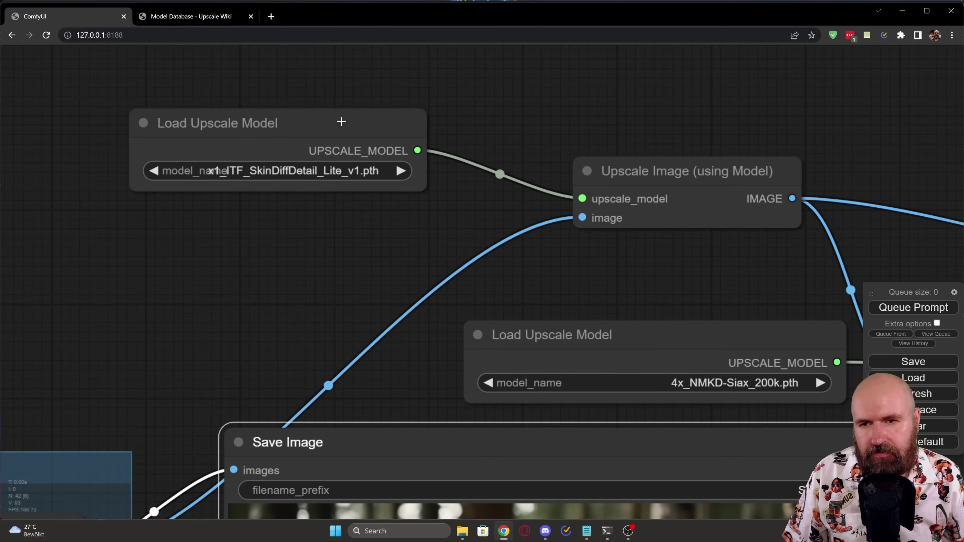
left_click_drag(338, 123, 398, 125)
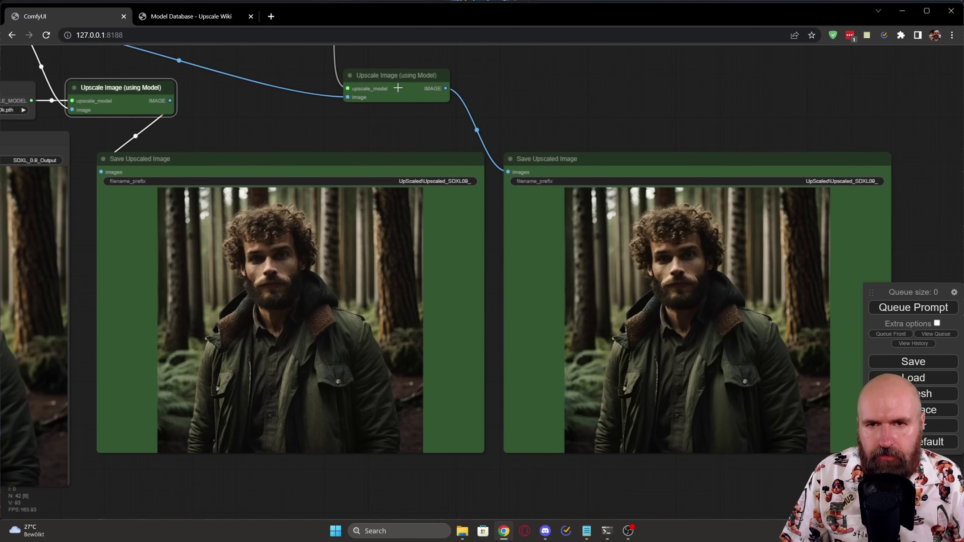
Step: Select the second Upscale Image node and close the full-screen upscaled portrait
left_click(397, 88)
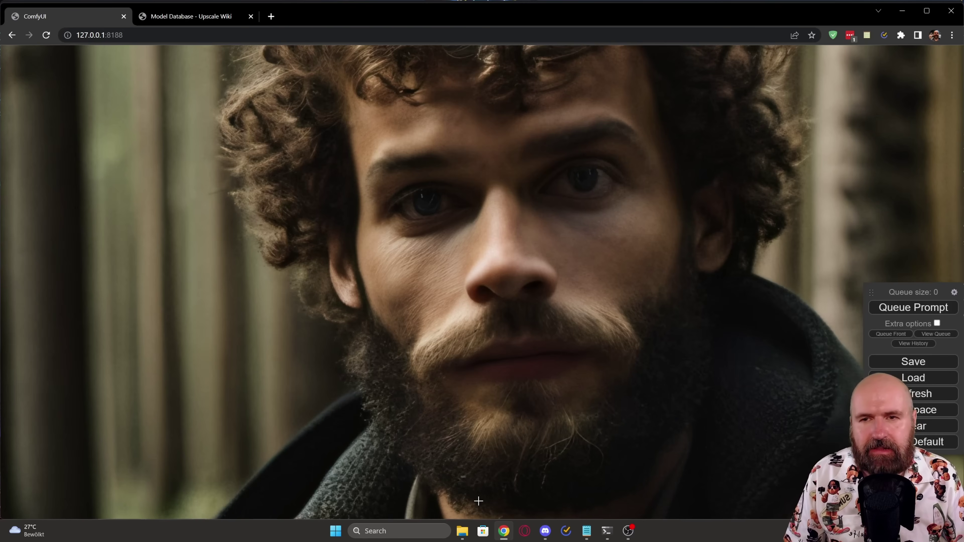
key("Escape")
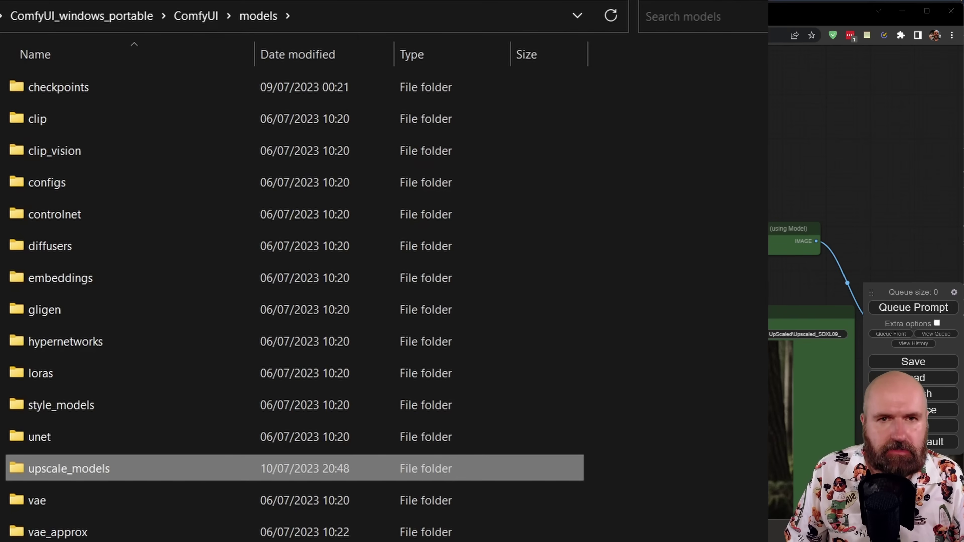
Step: Leave the models folder window and list the top-right Load Upscale Model's model_name options
key("alt+Tab")
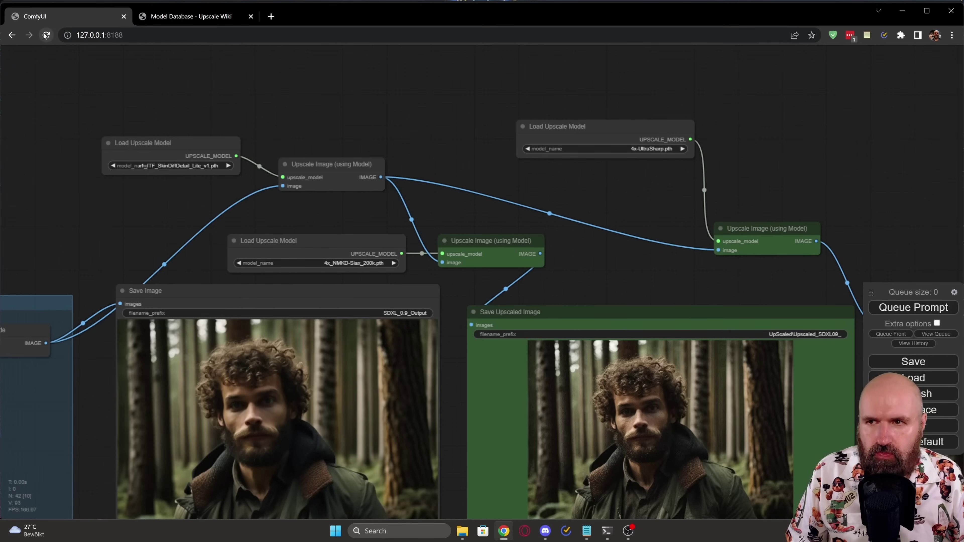
left_click(661, 149)
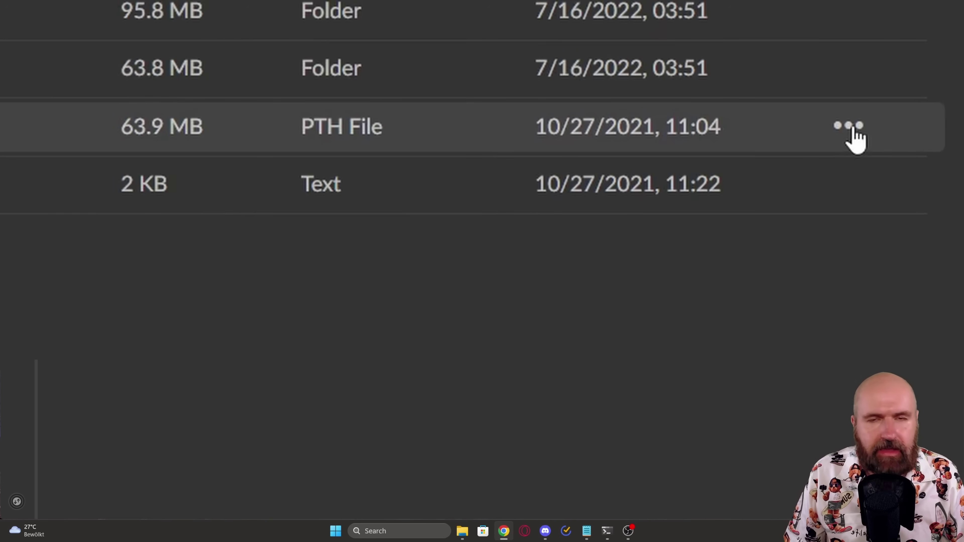
Step: Open the actions menu of the 63.9 MB 4x-UltraSharp.pth file to reach its download options
left_click(849, 126)
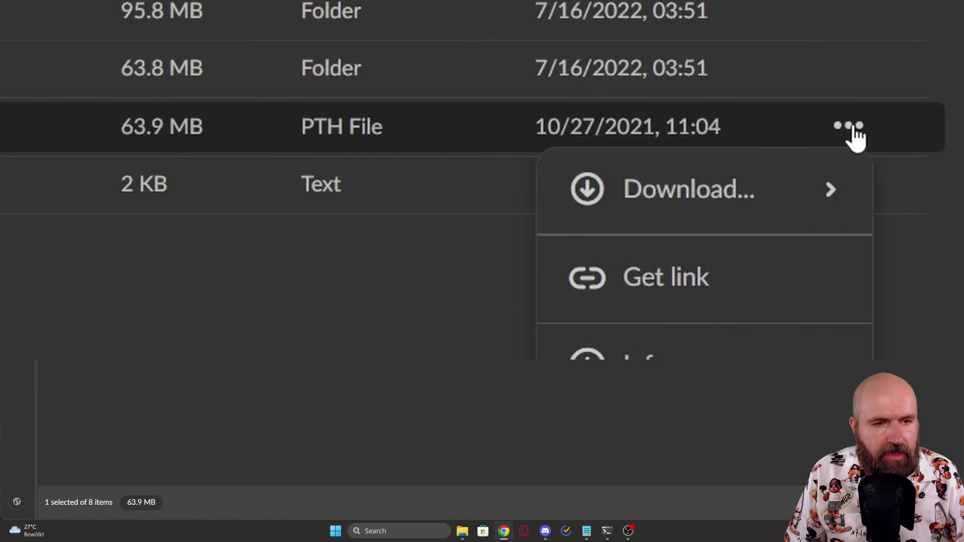
mouse_move(699, 206)
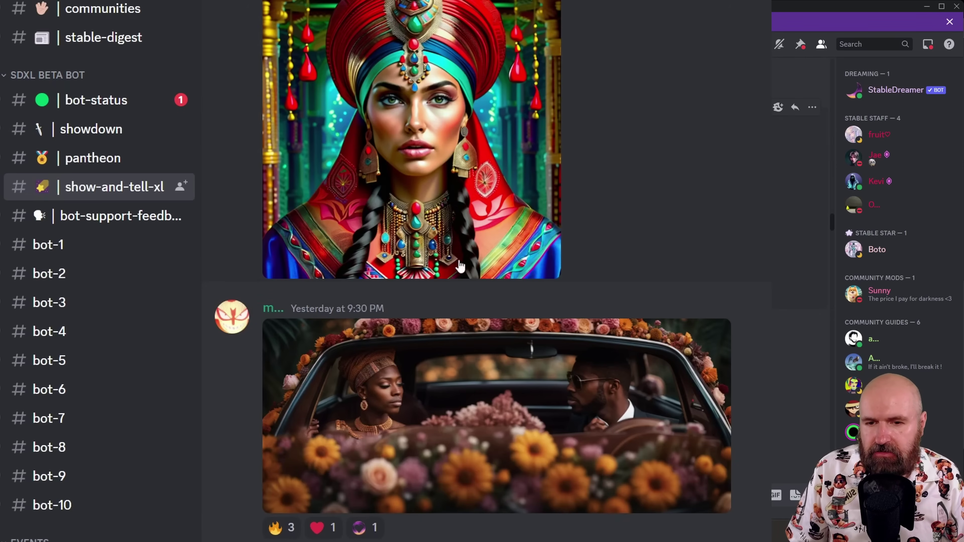
Step: Browse show-and-tell-xl, then open the pantheon channel and scroll through its winning images
scroll(757, 362, "down", 15)
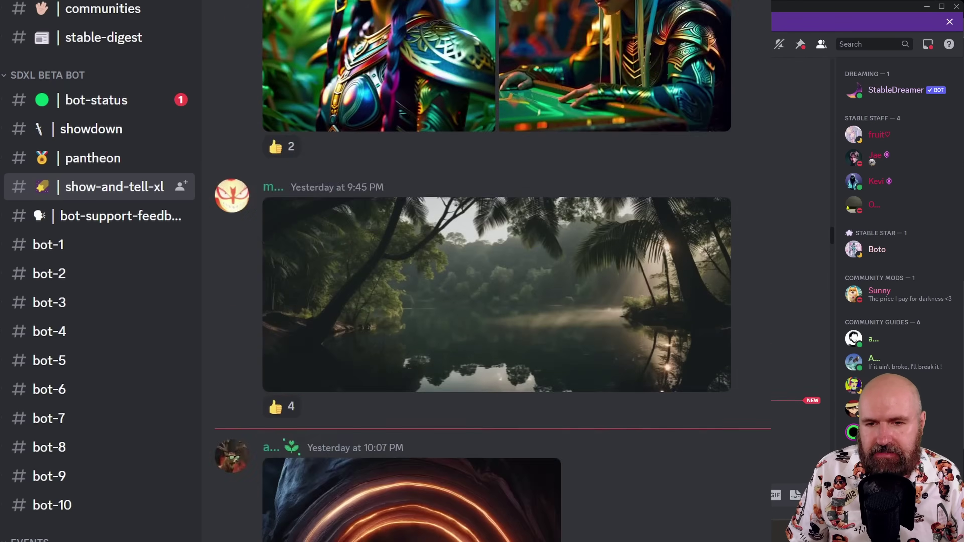
scroll(758, 361, "down", 10)
left_click(122, 159)
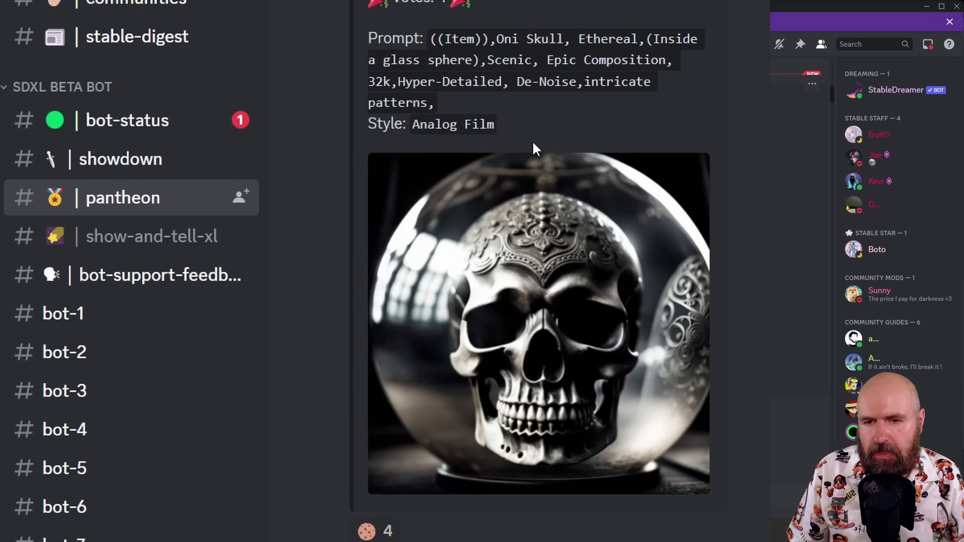
scroll(539, 323, "down", 8)
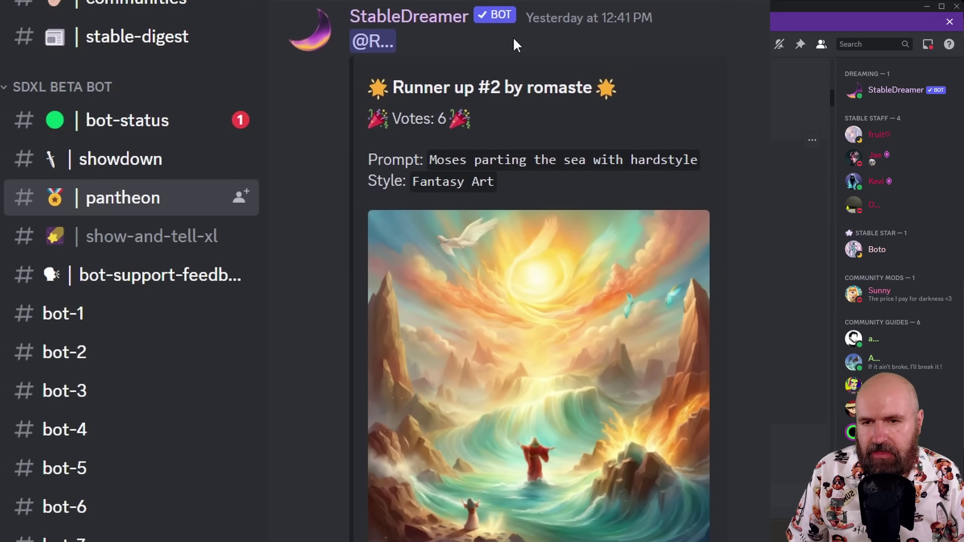
scroll(539, 271, "down", 8)
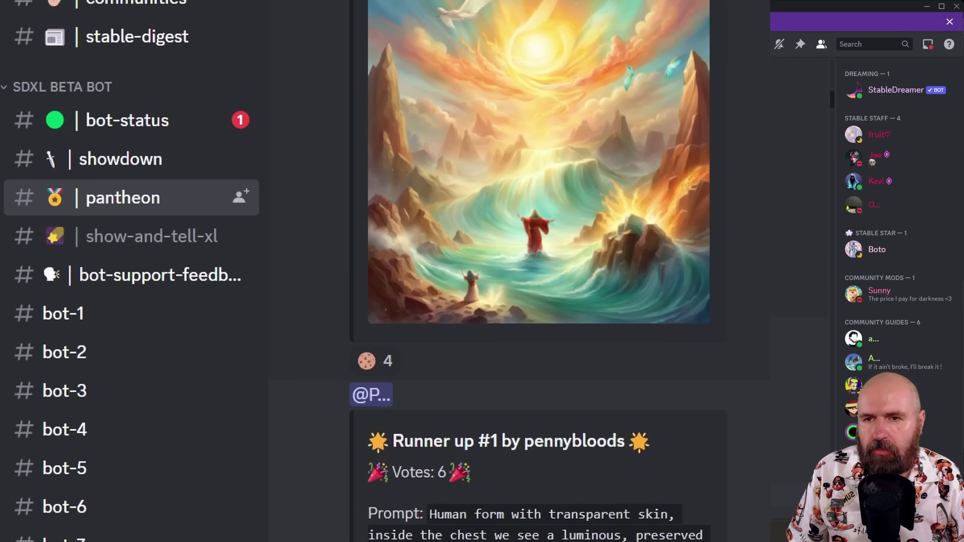
scroll(539, 271, "down", 13)
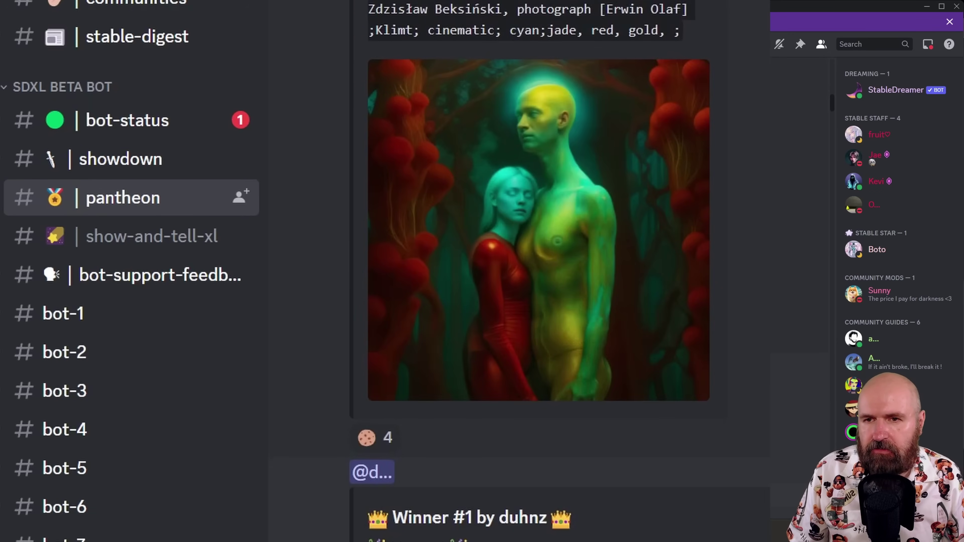
scroll(428, 15, "up", 3)
left_click_drag(429, 15, 685, 155)
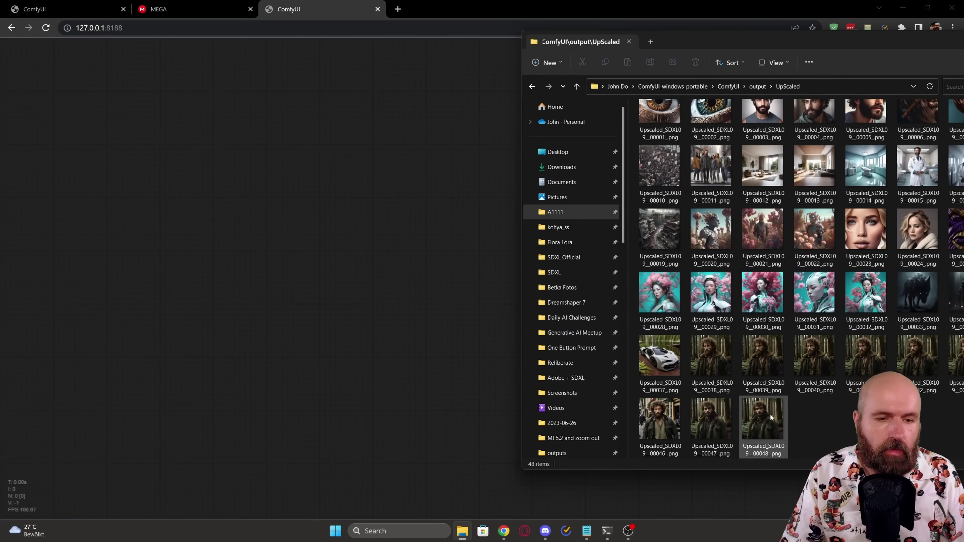
Step: Drop Upscaled_SDXL09_00048_.png onto the ComfyUI canvas to load its embedded workflow
left_click_drag(765, 417, 308, 208)
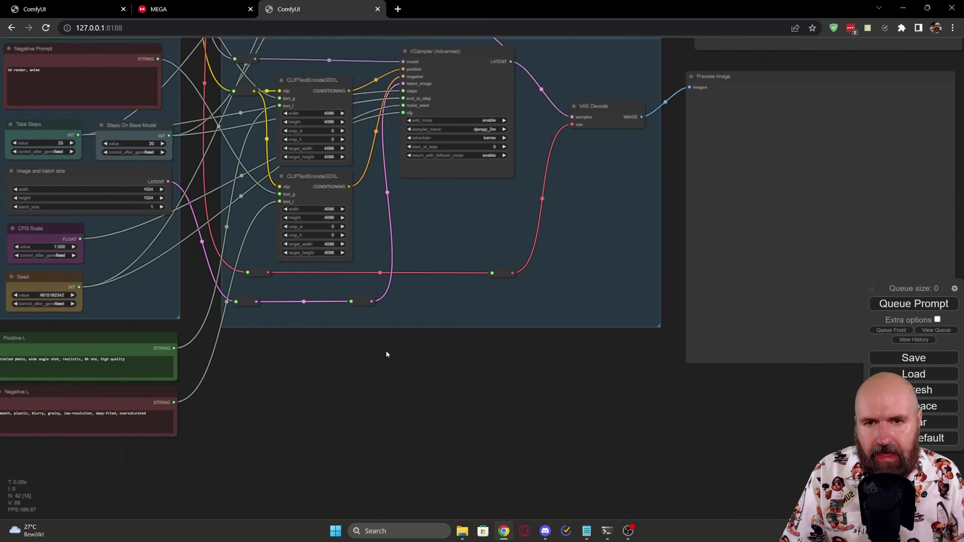
scroll(387, 353, "down", 6)
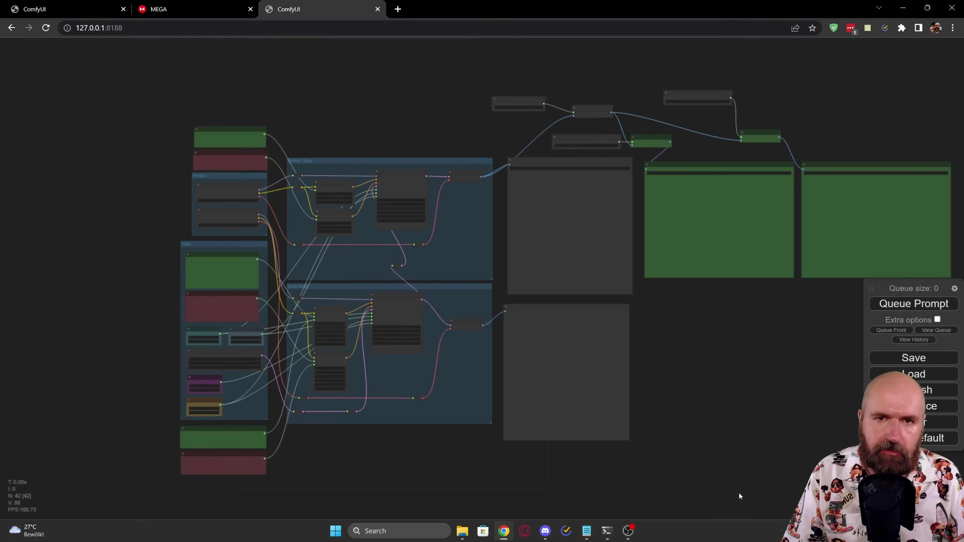
scroll(353, 179, "up", 4)
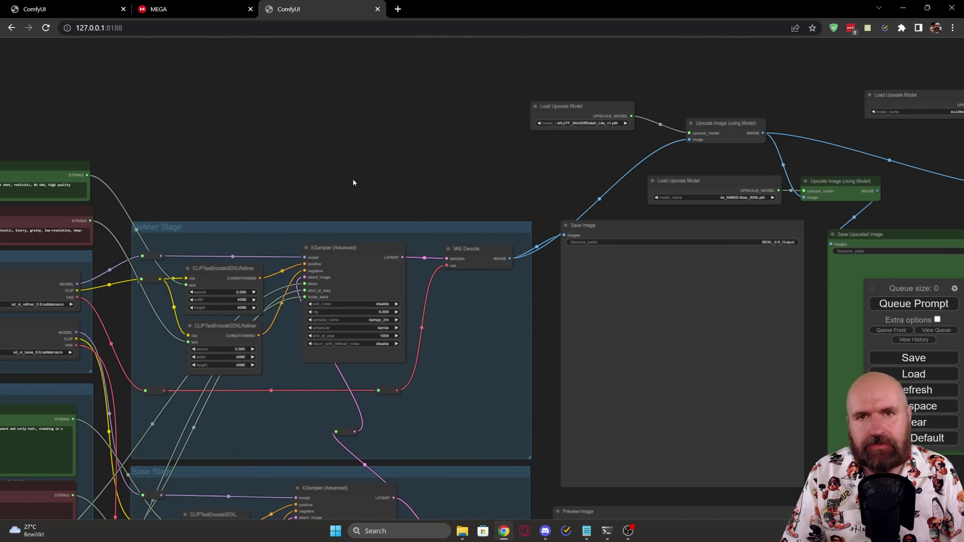